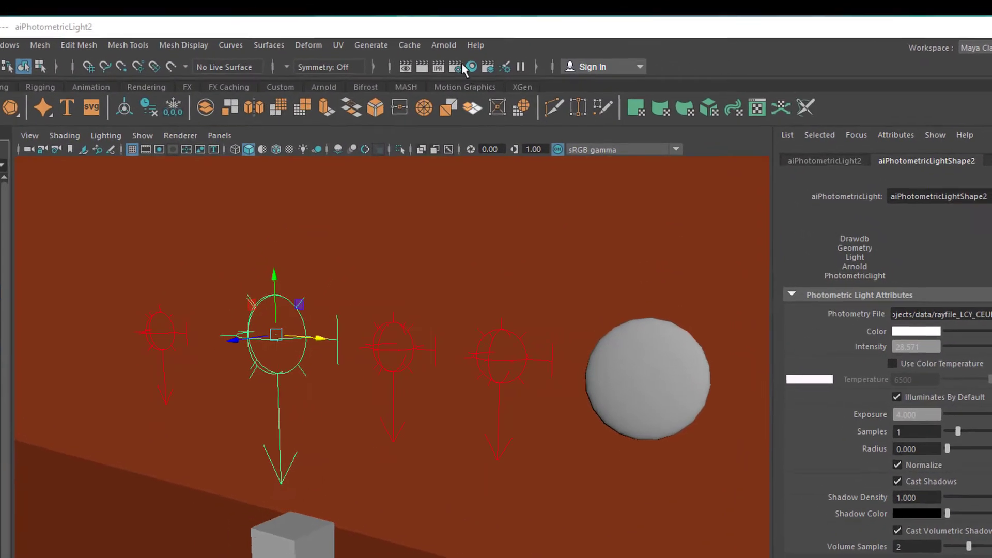
pyautogui.click(444, 45)
pyautogui.moveTo(462, 116)
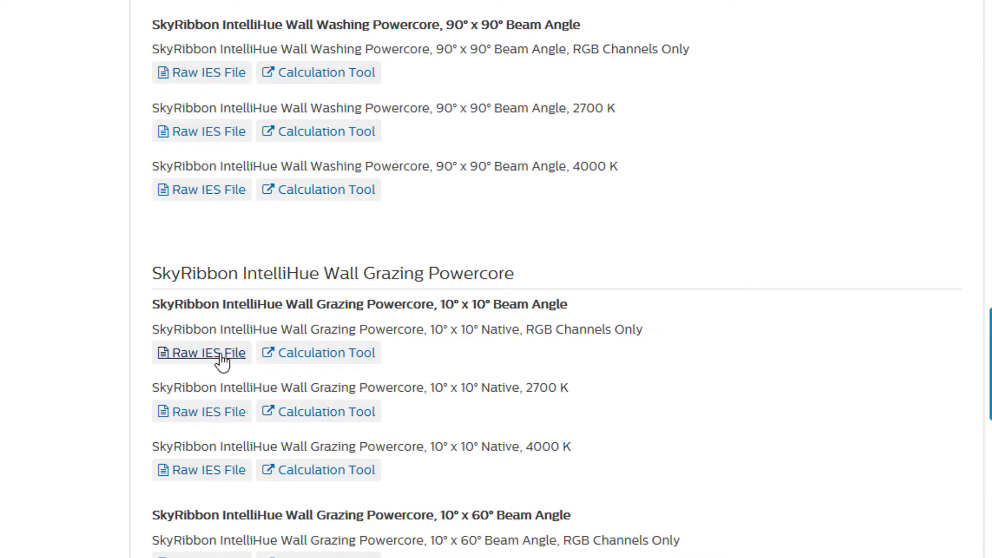
# Download the raw IES file for SkyRibbon IntelliHue Wall Grazing Powercore, 10° x 10° Native, RGB Channels Only
pyautogui.click(237, 360)
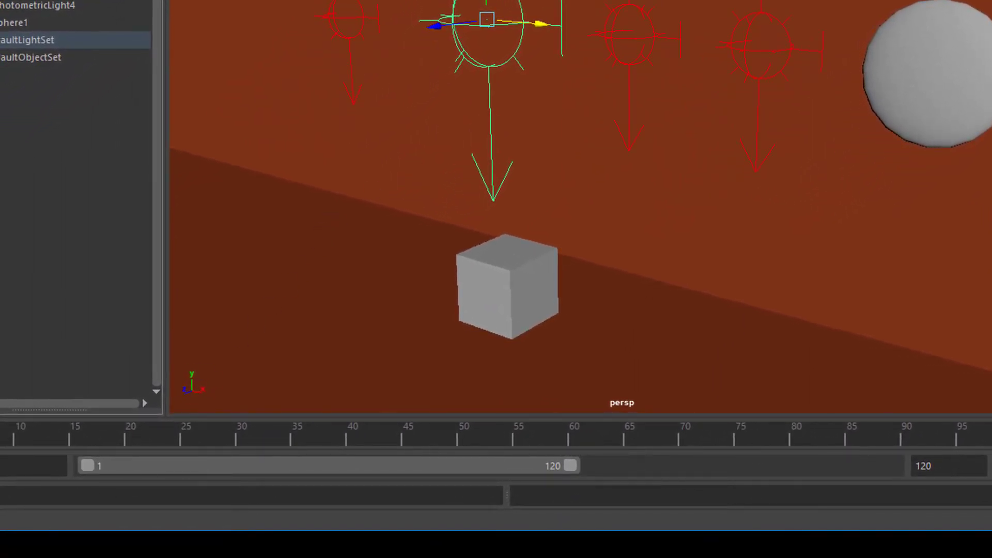
# Switch to the file explorer and open SkyRibbon_IntelliHue_Wall_Graze_RGB_10x10_deg_832-5.IES from the maya projects data folder in WordPad
pyautogui.hotkey('alt', 'Tab')
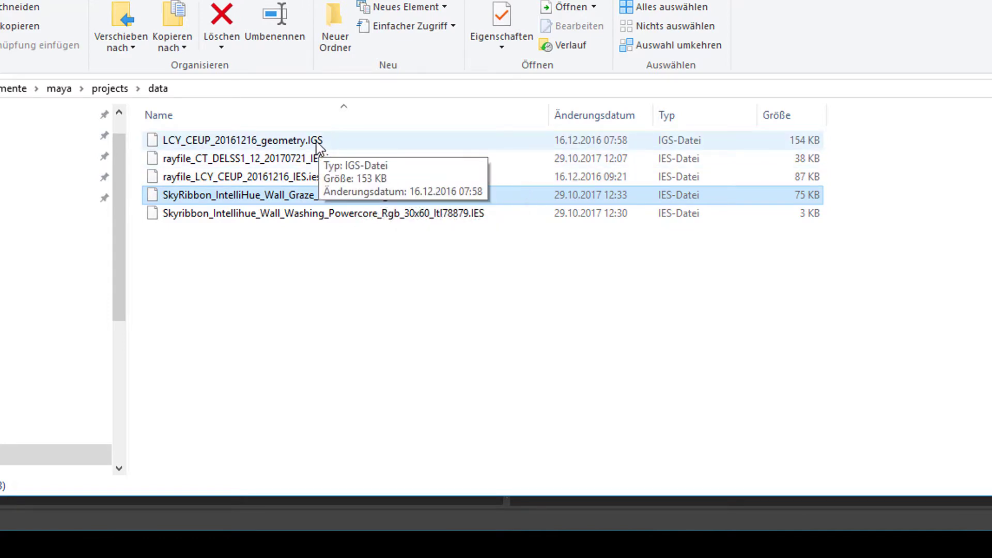
pyautogui.rightClick(156, 199)
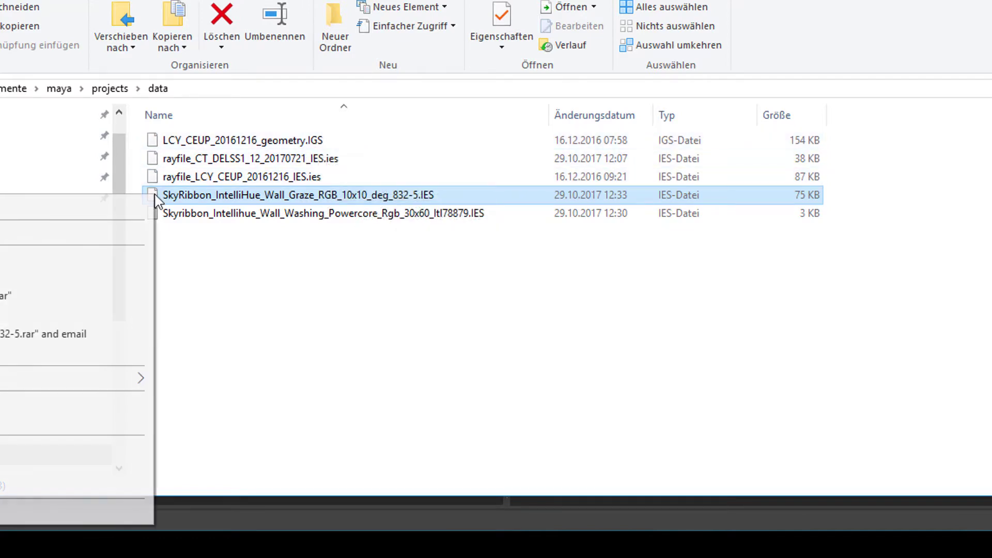
pyautogui.click(126, 214)
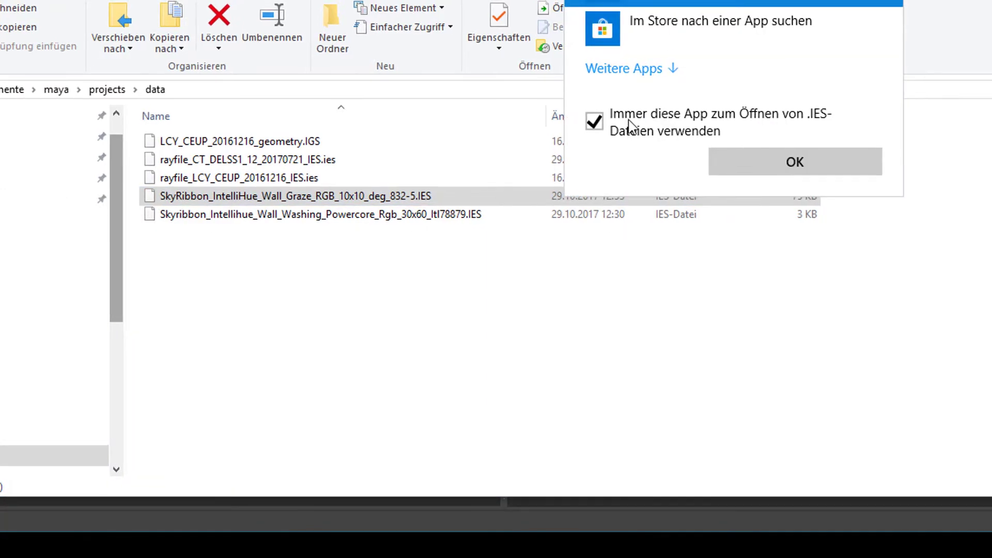
pyautogui.click(499, 157)
pyautogui.click(677, 197)
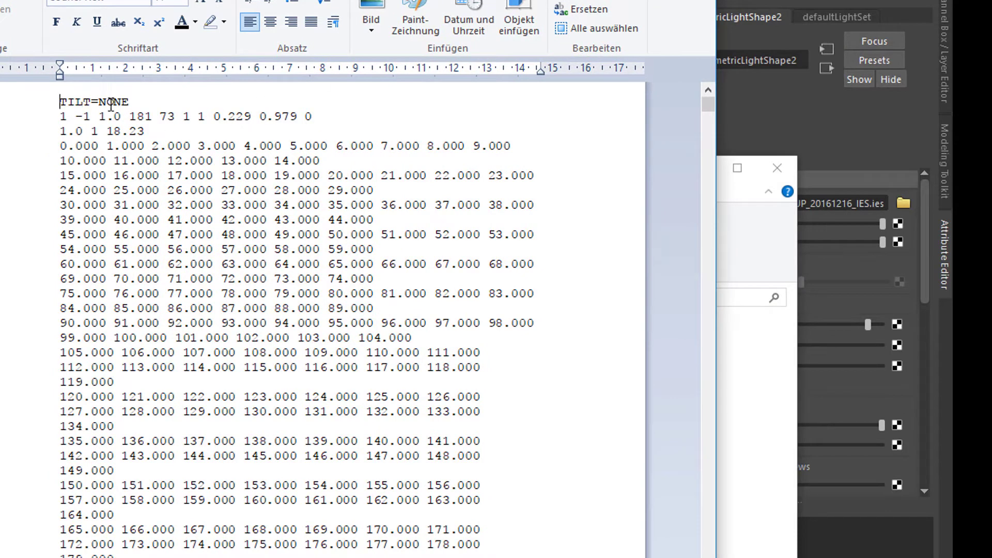
# Insert the IESNA:LM-63-2002 header block with the test, manufacturer and luminaire entries above the TILT=NONE line
pyautogui.click(50, 102)
pyautogui.click(181, 115)
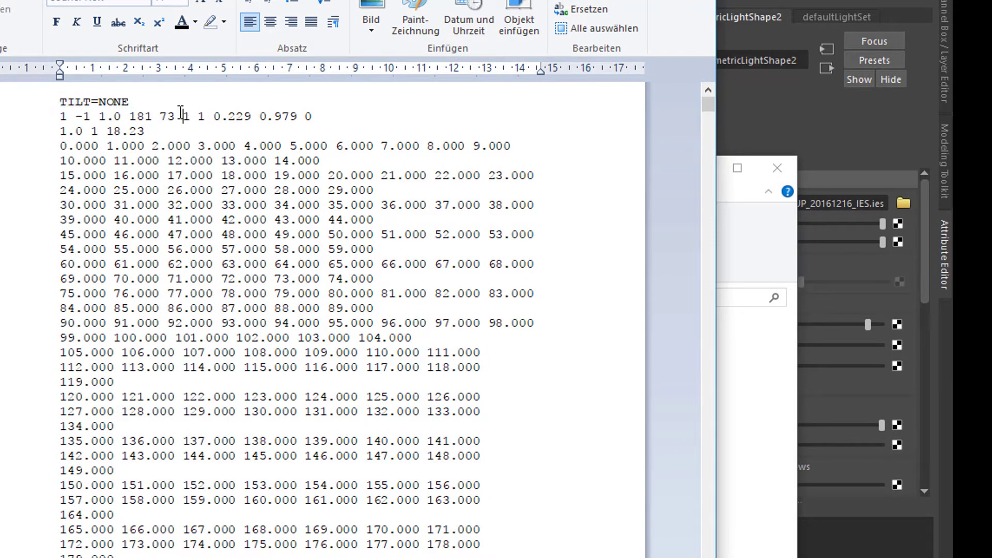
pyautogui.click(61, 102)
pyautogui.press('Return')
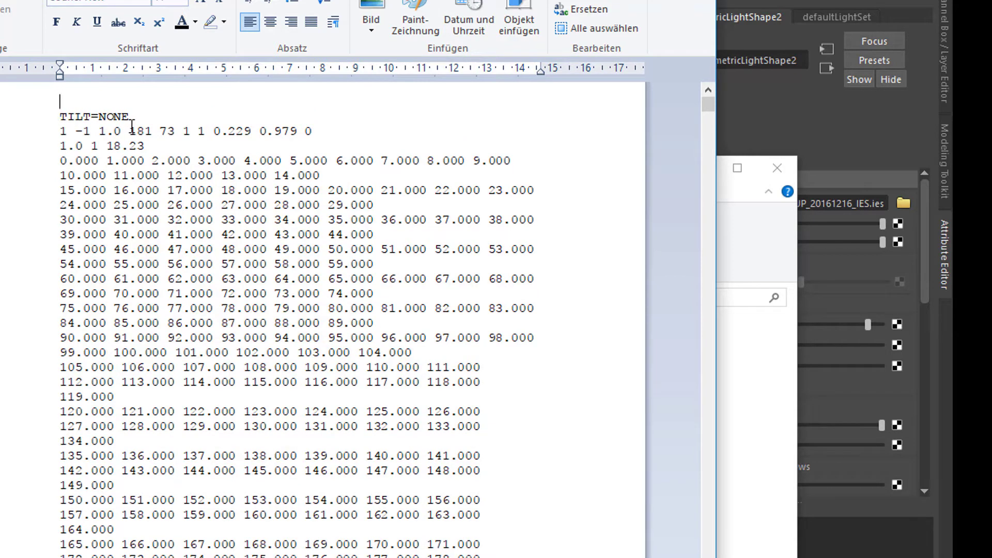
pyautogui.write('IESNA:LM-63-2002 [TEST] 2,955 [TESTLAB] TUV SUD America [ISSUEDATE] 7/29/2013 12:10:49 PM [MANUFAC] Philips Color Kinetics [LUMCAT] SkyRibbon, IntelliHue, Wall Grazing, RGB Full-On, 10x10 [LUMINAIRE] Linear fixture with 56 LEDs.  Serial # FA000017. Date Code: 1311VTN0001 Power Supply Sr # FA0600F9 Date Code-1322SCG [LAMPCAT] 832-5 [_AMBIENT] 25.3 deg C [_POWERFACTOR] 0.8200 [_ATHD] 32.99% [_CURRENT] 0.190 [_VOLTAGE] 120.03 [_STABILIZATION] 32:02.9 Stable [_POWER VARIATION] 0.11 % [_LIGHT VARIATION] 0.49 % [_Lumens] 521.67')
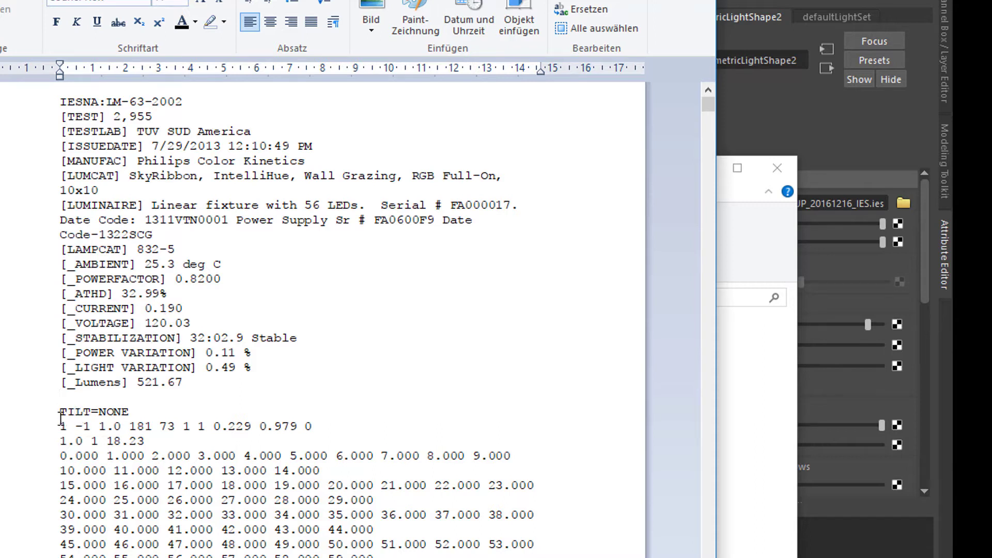
# Delete the whole header block and the blank line above TILT=NONE, and close the IES file
pyautogui.press('Up')
pyautogui.moveTo(79, 397); pyautogui.dragTo(26, 89)
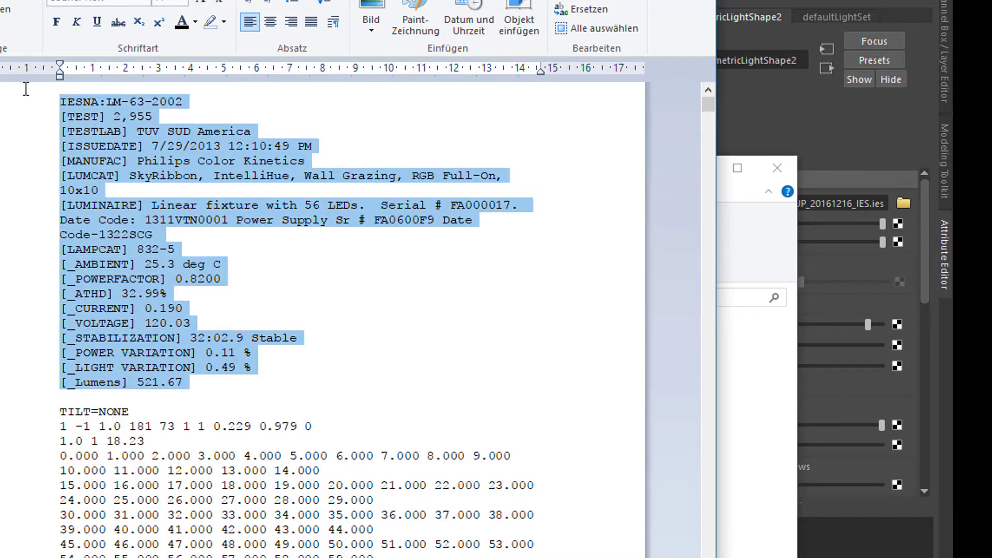
pyautogui.press('Delete')
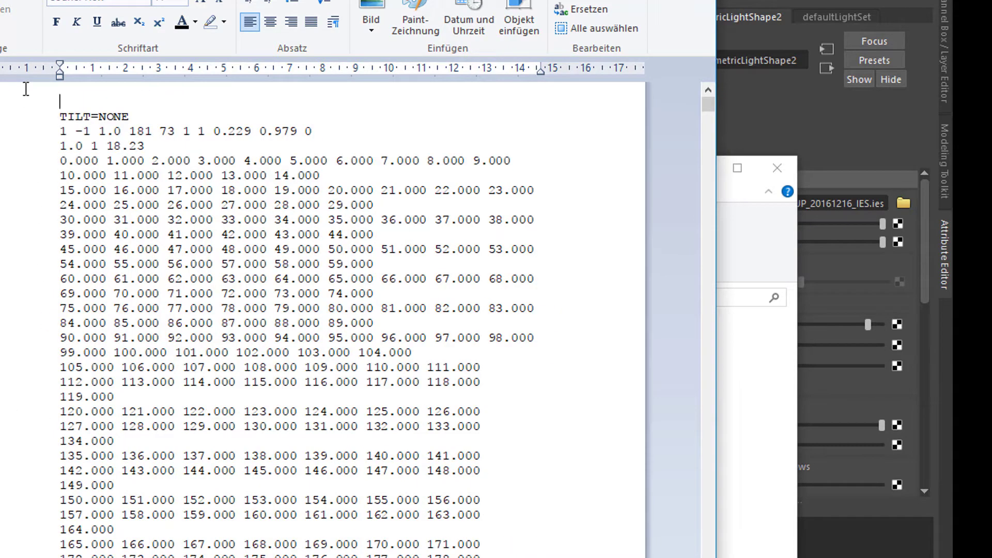
pyautogui.press('Delete')
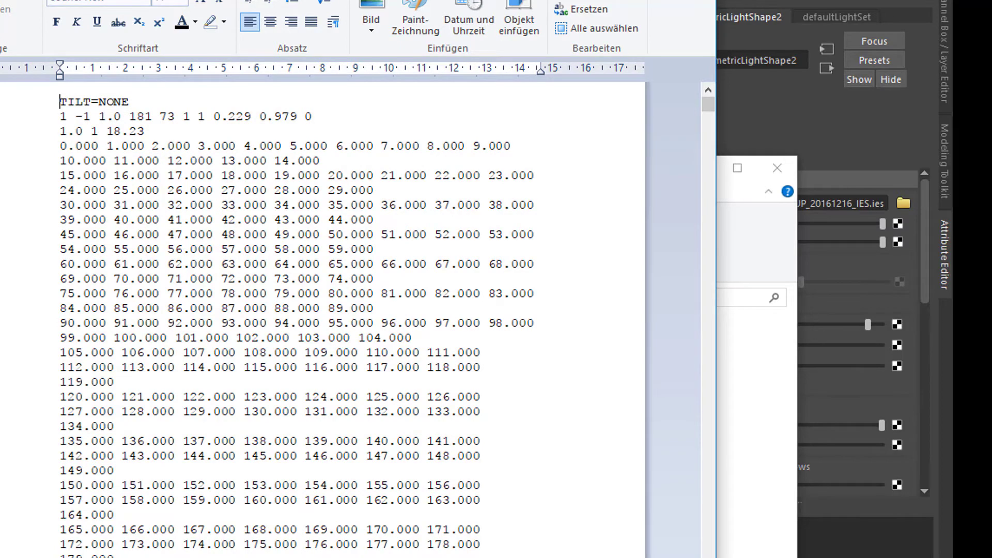
pyautogui.hotkey('alt', 'F4')
pyautogui.click(321, 337)
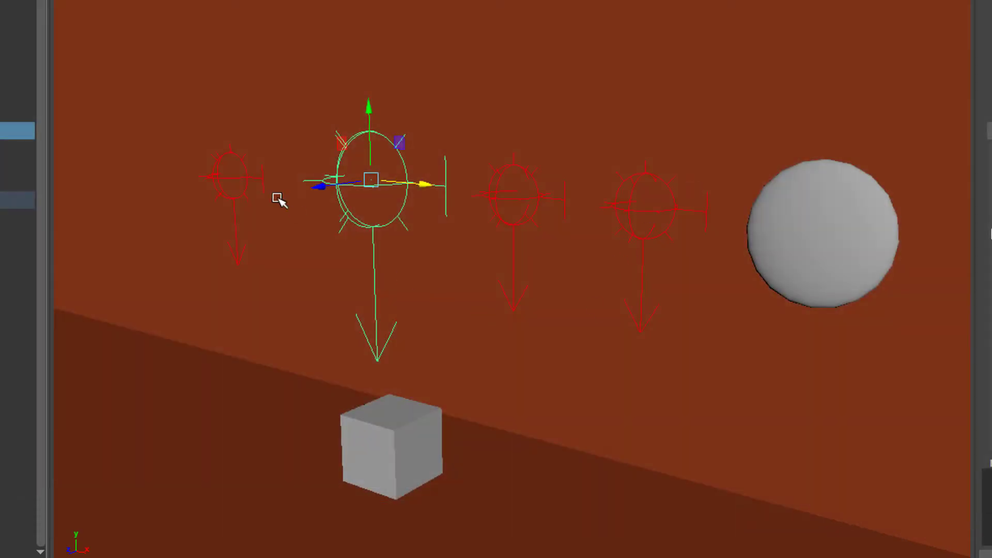
# Select the leftmost photometric light on the wall to examine its attributes
pyautogui.click(231, 187)
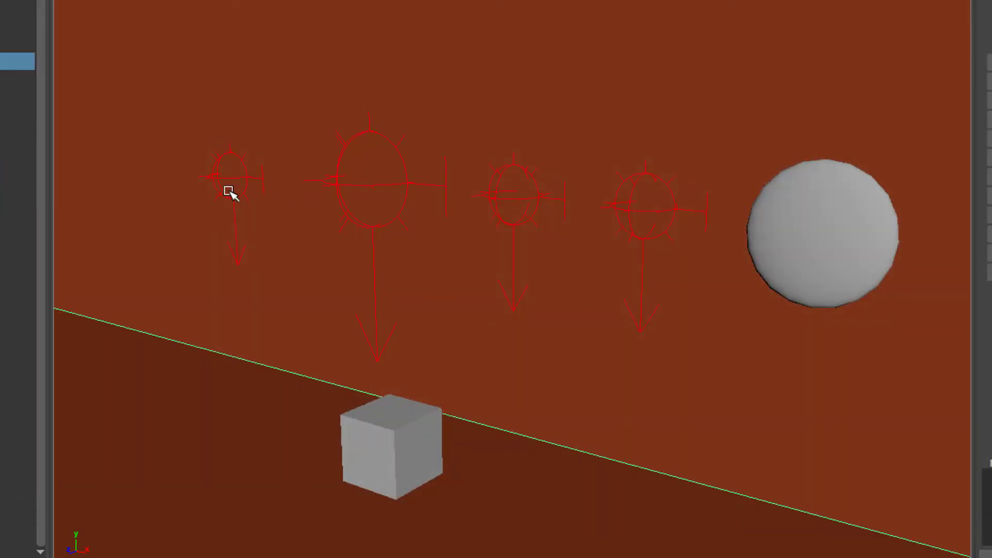
pyautogui.click(263, 181)
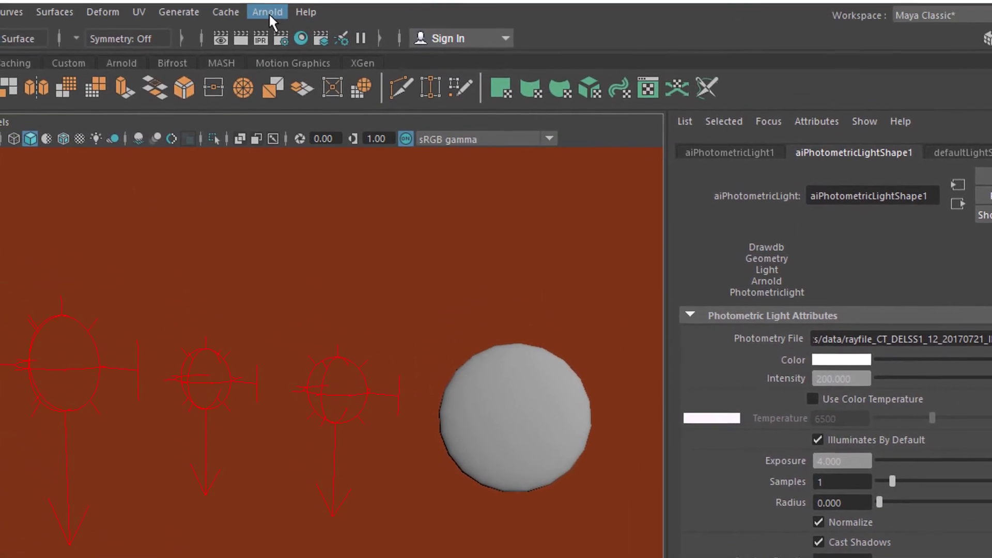
# Create a new Arnold photometric light and raise it above the floor in front of the wall
pyautogui.click(269, 13)
pyautogui.moveTo(377, 103)
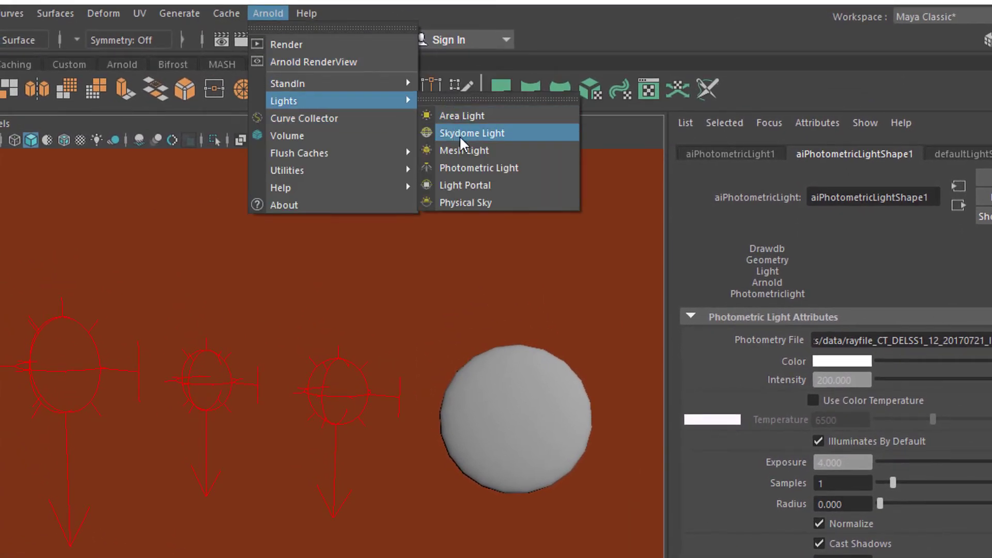
pyautogui.click(475, 167)
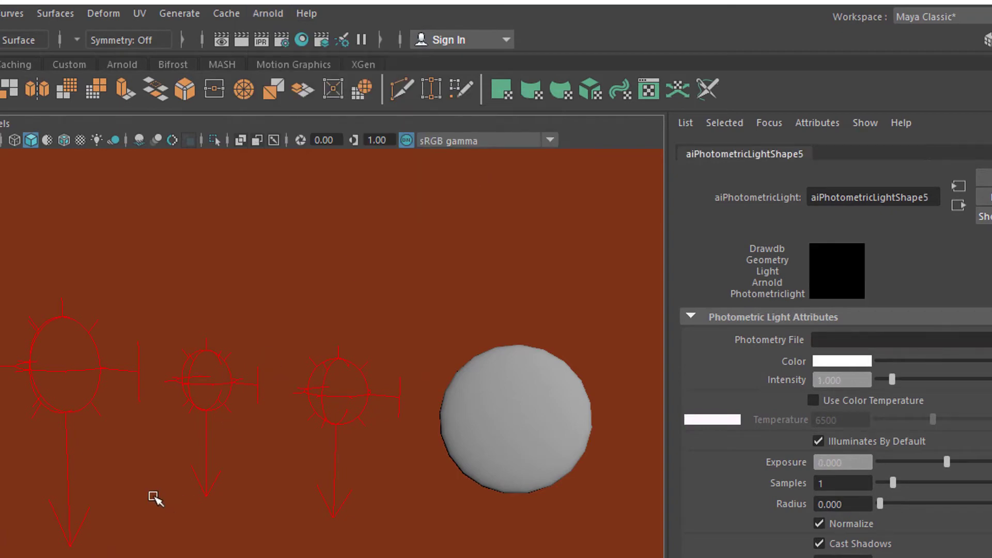
pyautogui.scroll(-6, 171, 556)
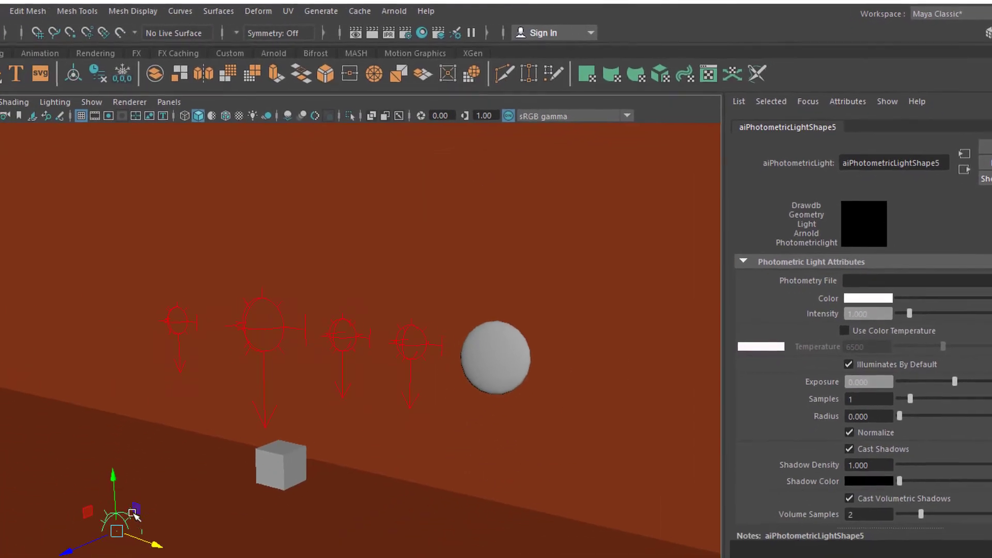
pyautogui.moveTo(136, 466); pyautogui.dragTo(133, 394)
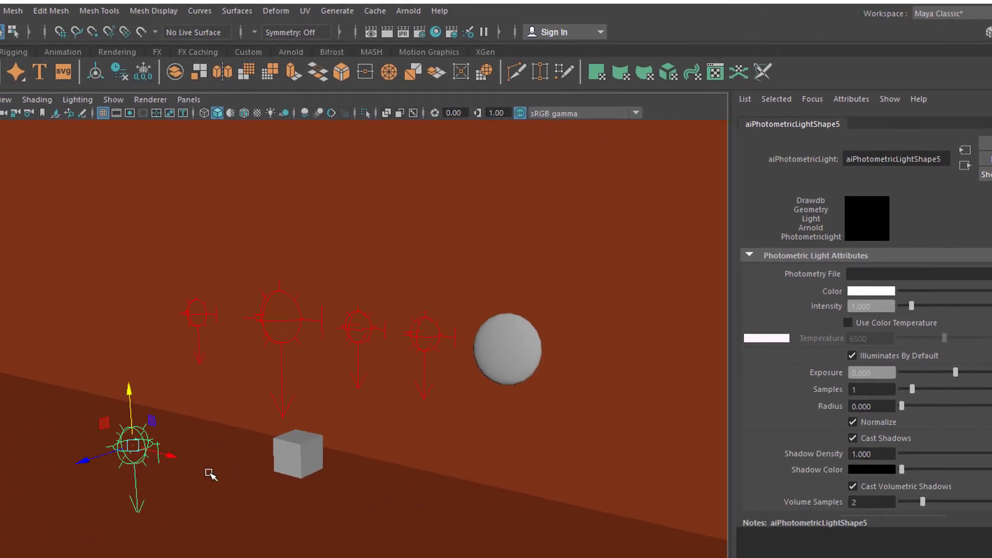
pyautogui.scroll(4, 211, 475)
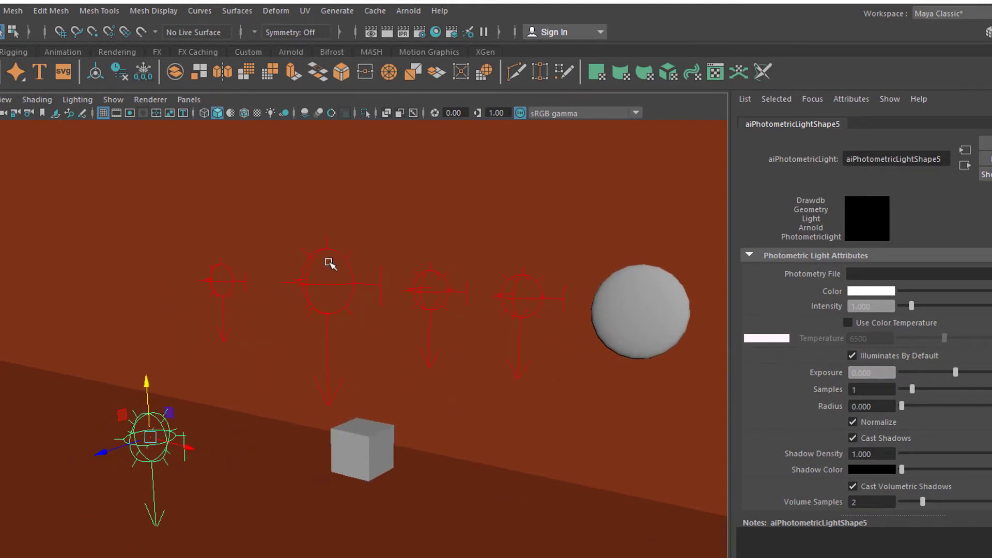
# Render the scene with Arnold and place the render window clear of the light's attributes
pyautogui.click(408, 10)
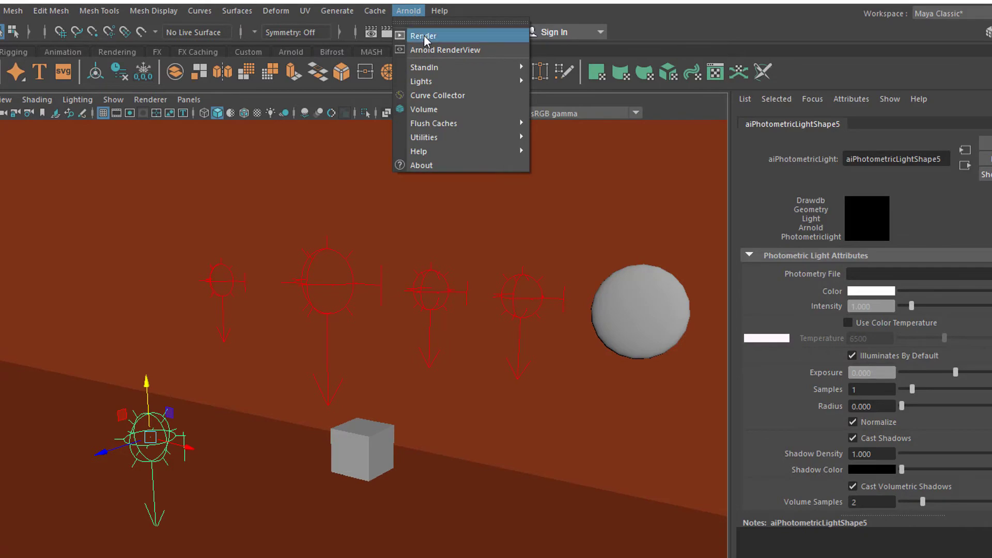
pyautogui.click(414, 33)
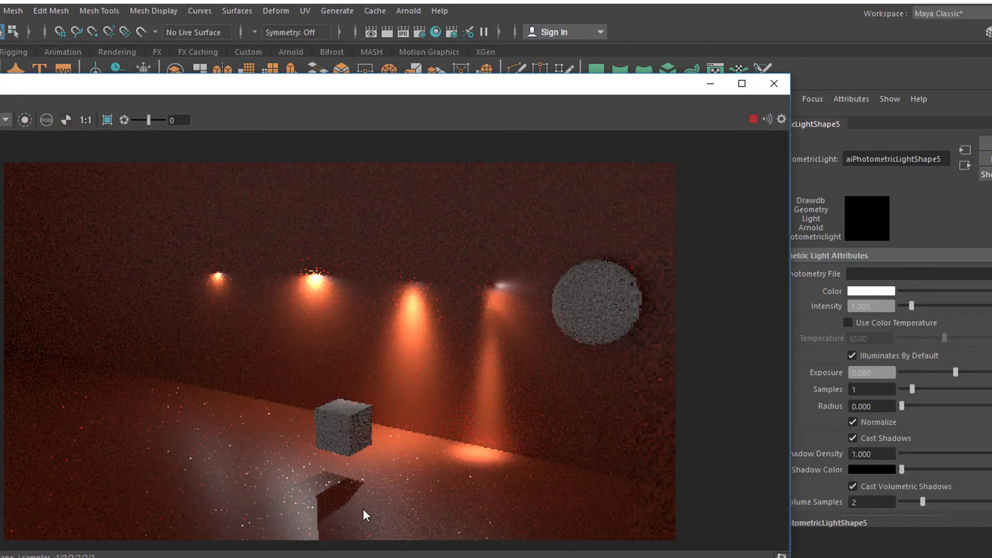
pyautogui.moveTo(660, 86); pyautogui.dragTo(530, 121)
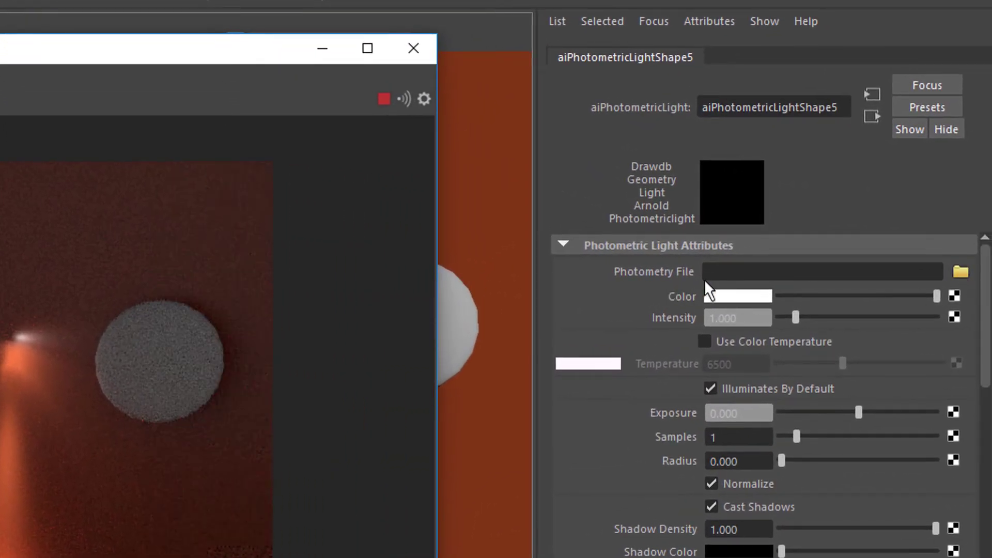
# Load rayfile_LCY_CEUP_20161216_IES.ies as the new light's photometry file
pyautogui.click(961, 271)
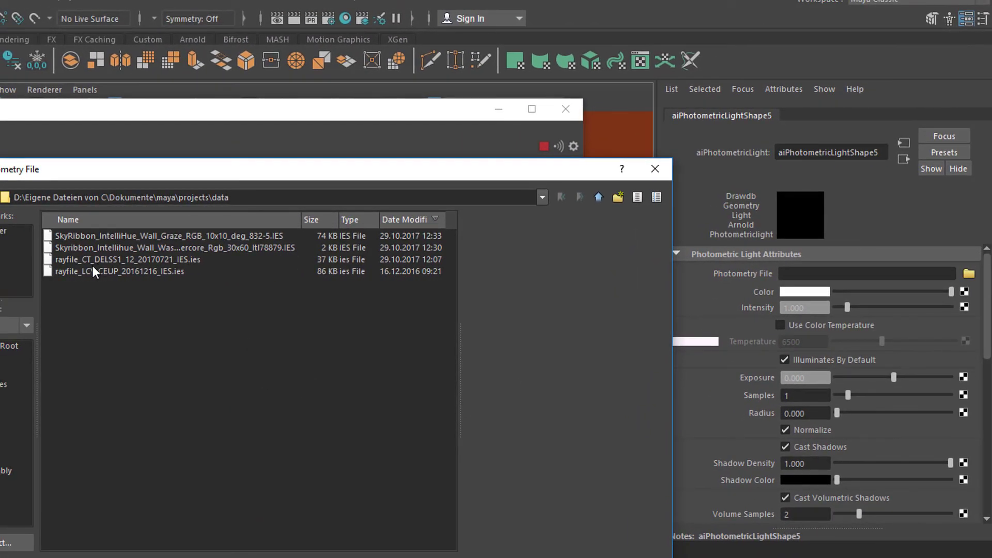
pyautogui.click(47, 272)
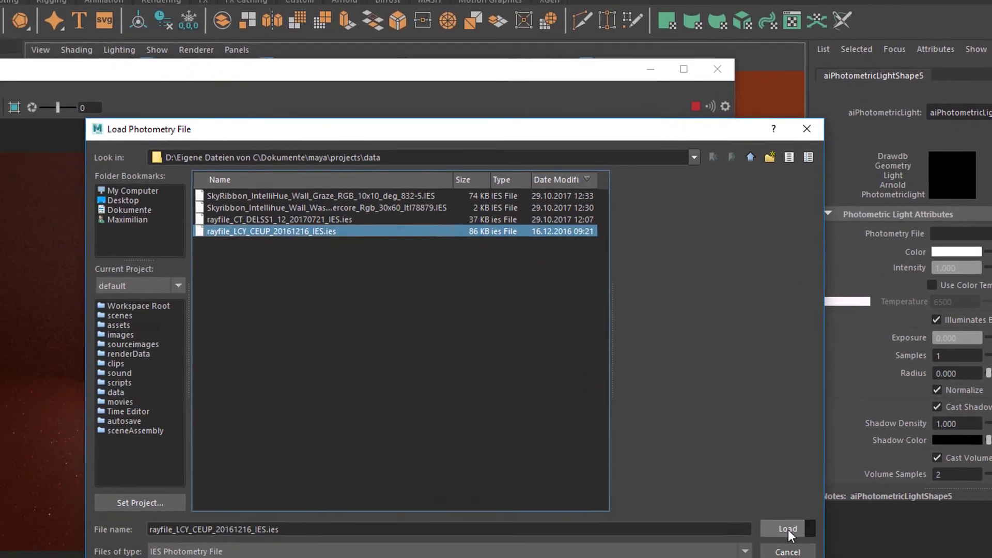
pyautogui.click(788, 530)
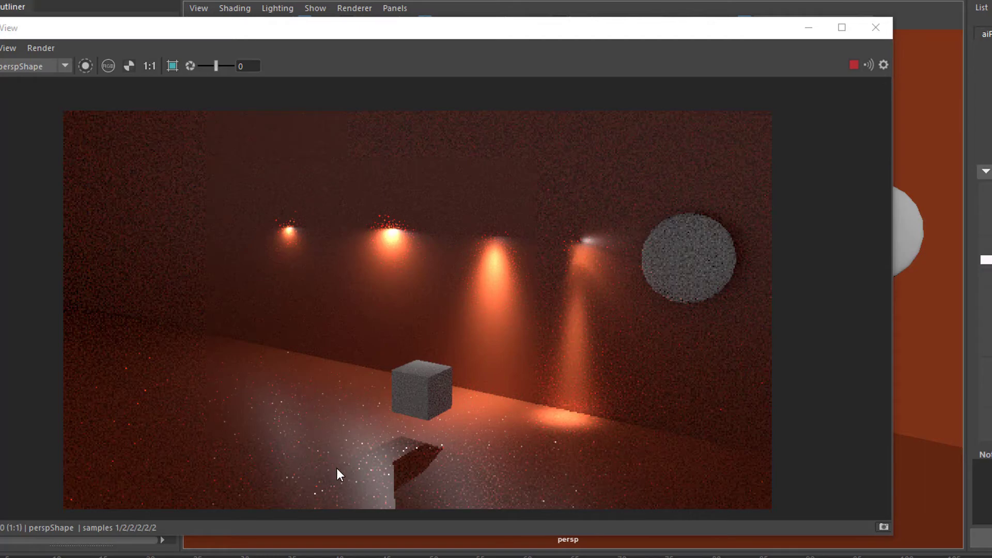
# Set the new photometric light's intensity to 200 and compare its position in the scene with the render
pyautogui.click(695, 34)
pyautogui.moveTo(692, 29); pyautogui.dragTo(735, 61)
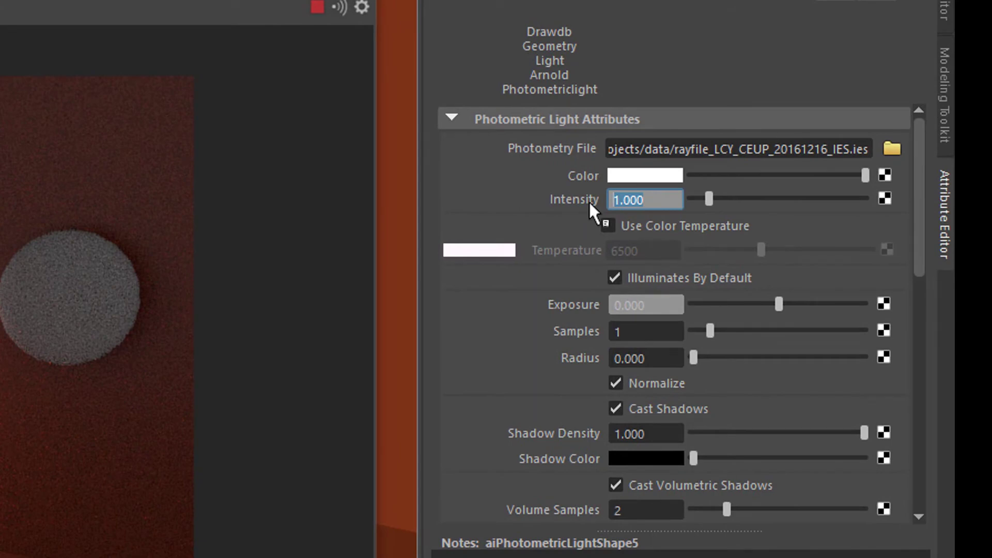
pyautogui.write('200')
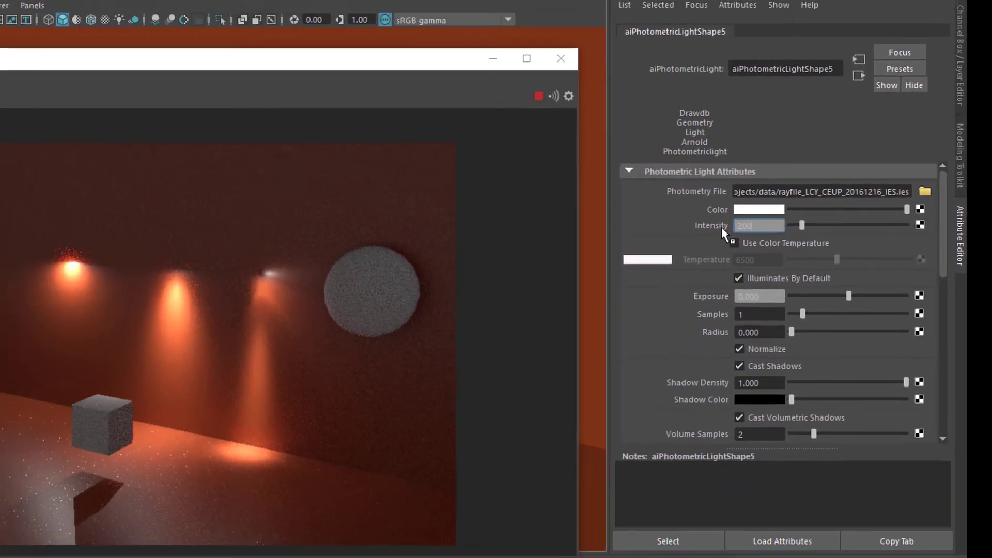
pyautogui.press('Return')
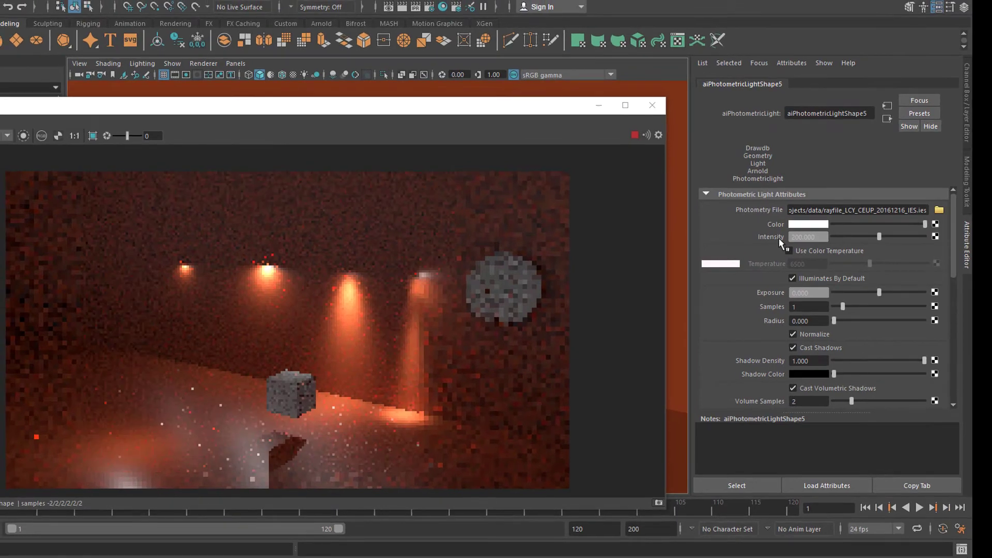
pyautogui.moveTo(491, 106); pyautogui.dragTo(586, 420)
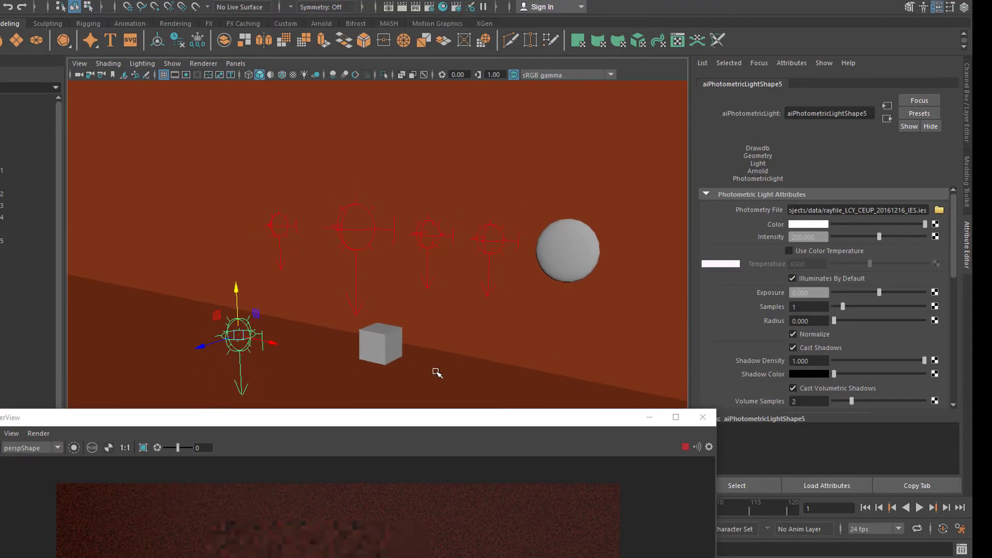
pyautogui.moveTo(446, 420); pyautogui.dragTo(457, 114)
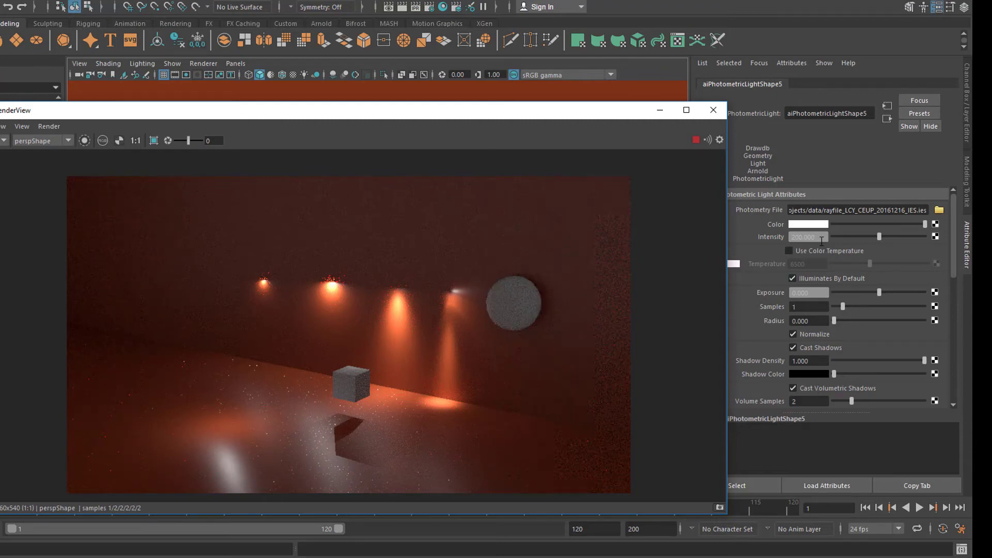
# Raise the new light's exposure to about 5.2 and its radius to about 0.46
pyautogui.moveTo(880, 293)
pyautogui.mouseDown()
pyautogui.moveTo(910, 292)
pyautogui.moveTo(889, 293)
pyautogui.mouseUp()
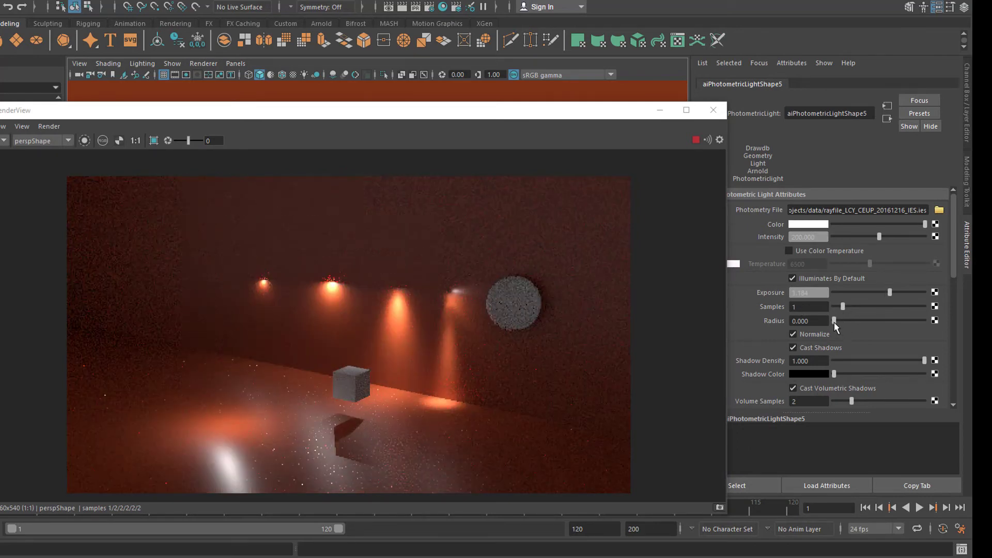
pyautogui.moveTo(834, 322)
pyautogui.mouseDown()
pyautogui.moveTo(861, 321)
pyautogui.moveTo(838, 321)
pyautogui.mouseUp()
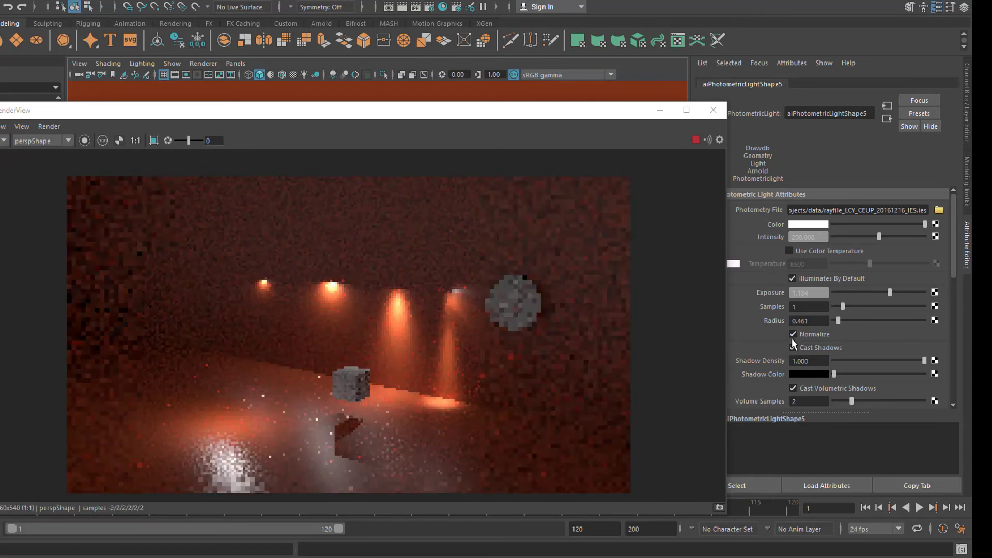
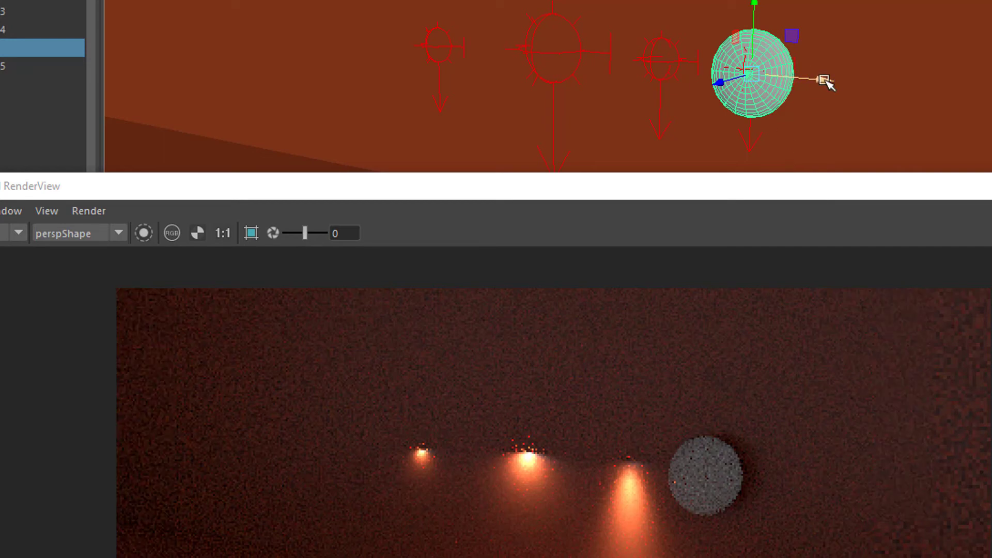
# Move the sphere along the wall onto the second photometric light from the left
pyautogui.moveTo(827, 85); pyautogui.dragTo(599, 85)
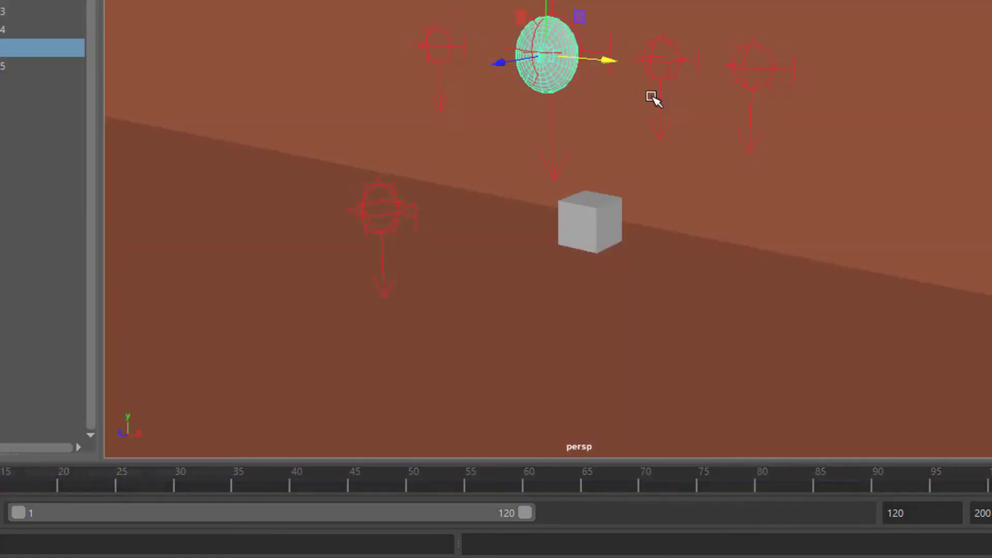
# Move the small cube up against the wall beneath the photometric light just right of the sphere, and rotate it to a tilt
pyautogui.scroll(6, 688, 135)
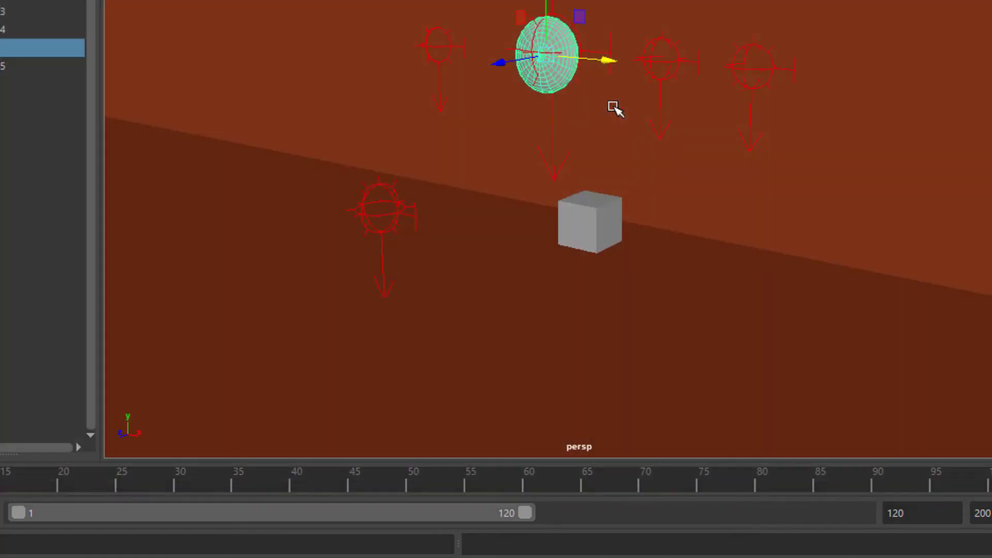
pyautogui.scroll(3, 757, 149)
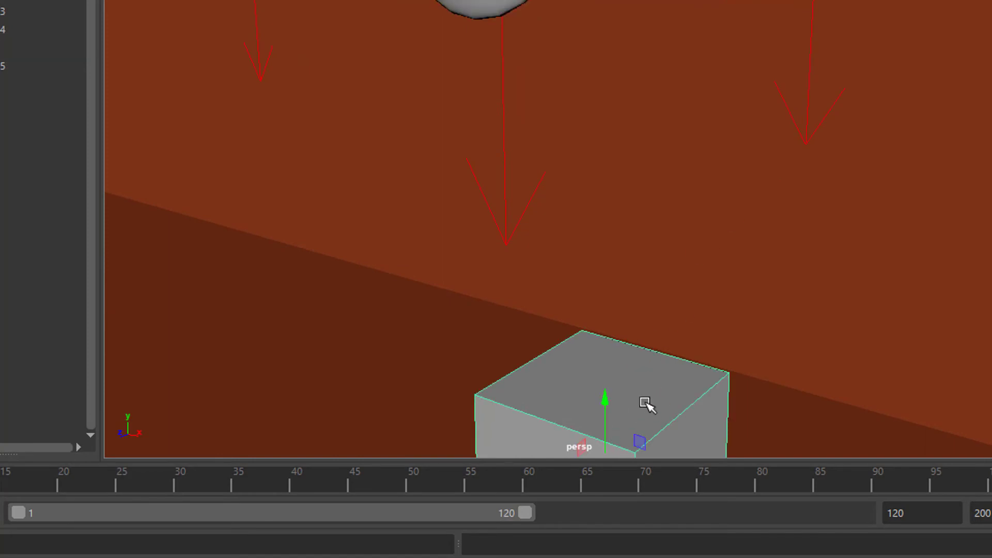
pyautogui.moveTo(606, 408)
pyautogui.mouseDown()
pyautogui.moveTo(595, 236)
pyautogui.moveTo(656, 234)
pyautogui.moveTo(722, 210)
pyautogui.moveTo(837, 137)
pyautogui.moveTo(809, 155)
pyautogui.mouseUp()
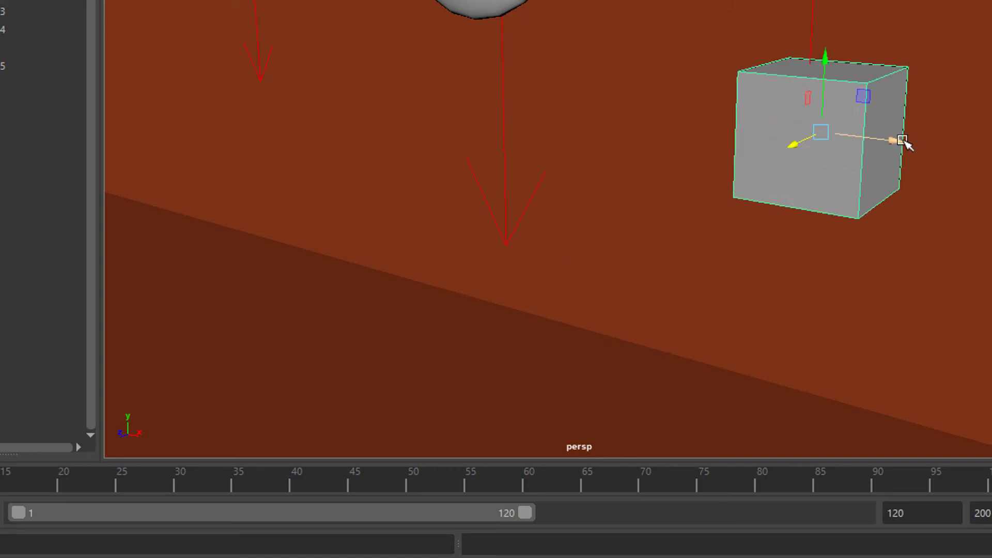
pyautogui.moveTo(903, 142); pyautogui.dragTo(915, 148)
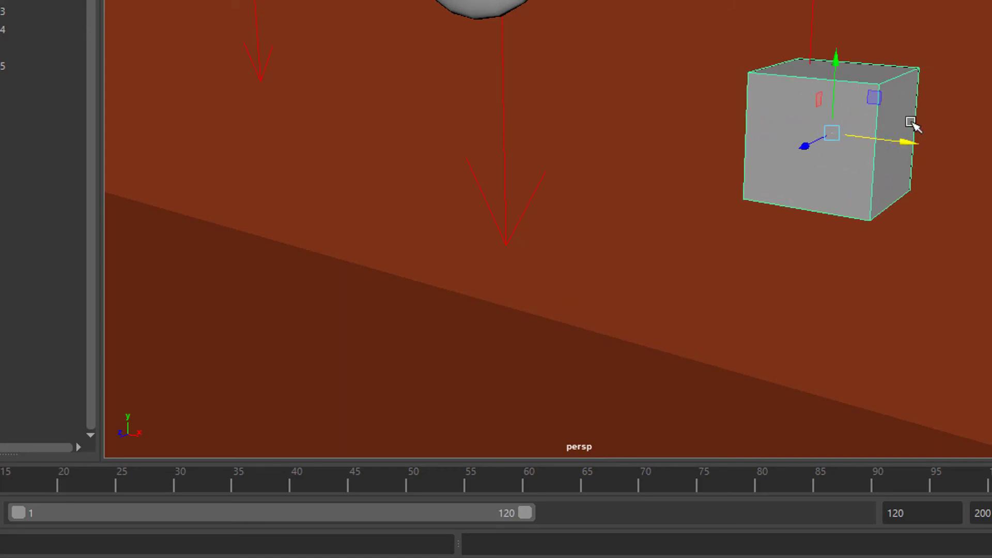
pyautogui.press('e')
pyautogui.moveTo(871, 85); pyautogui.dragTo(881, 101)
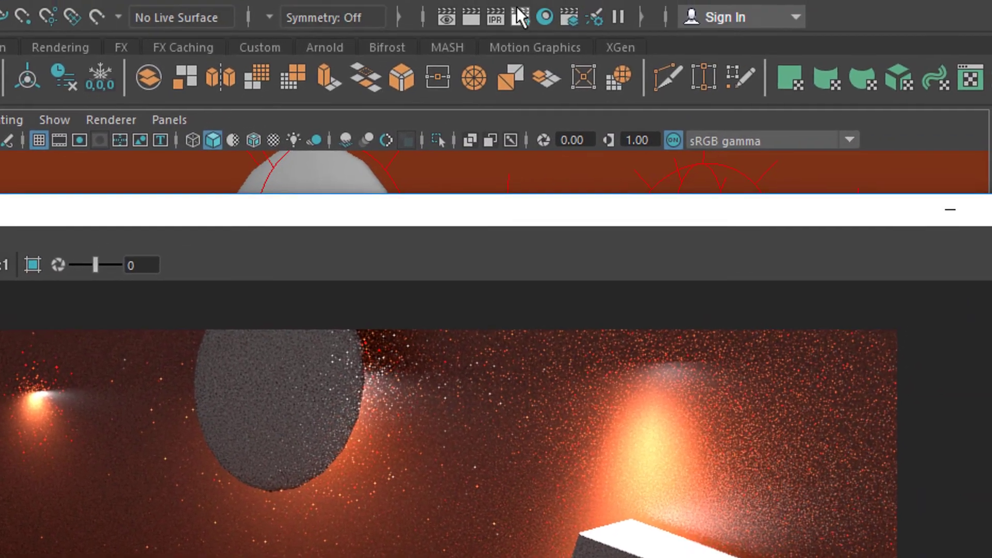
# Render the scene in the Arnold RenderView and reposition its window to examine the light falling on the tilted cube
pyautogui.click(492, 10)
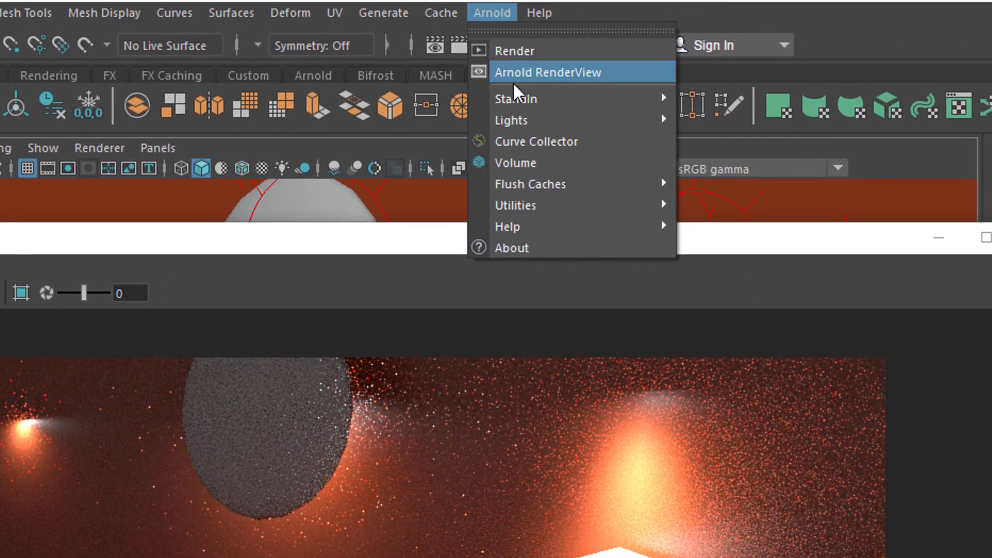
pyautogui.click(620, 1)
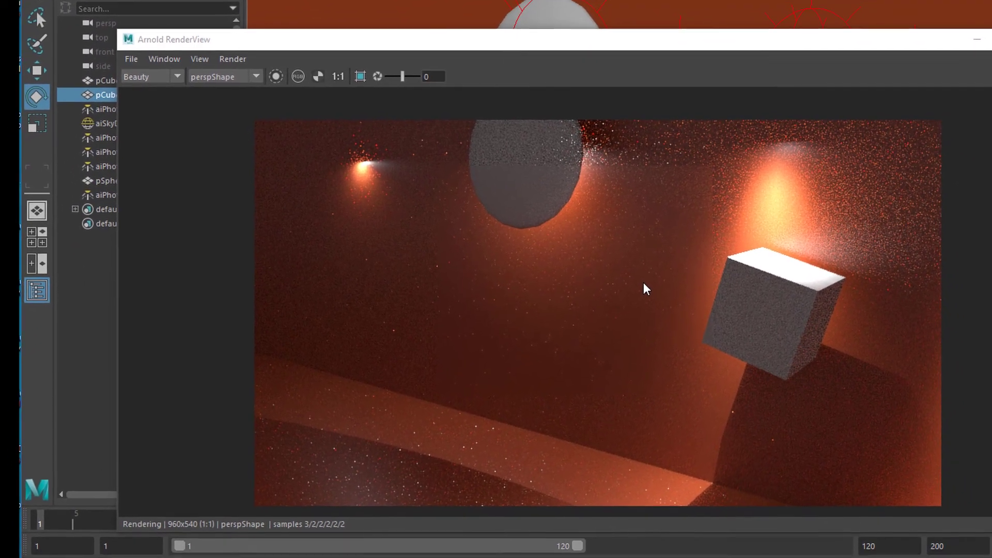
pyautogui.moveTo(722, 44); pyautogui.dragTo(738, 1)
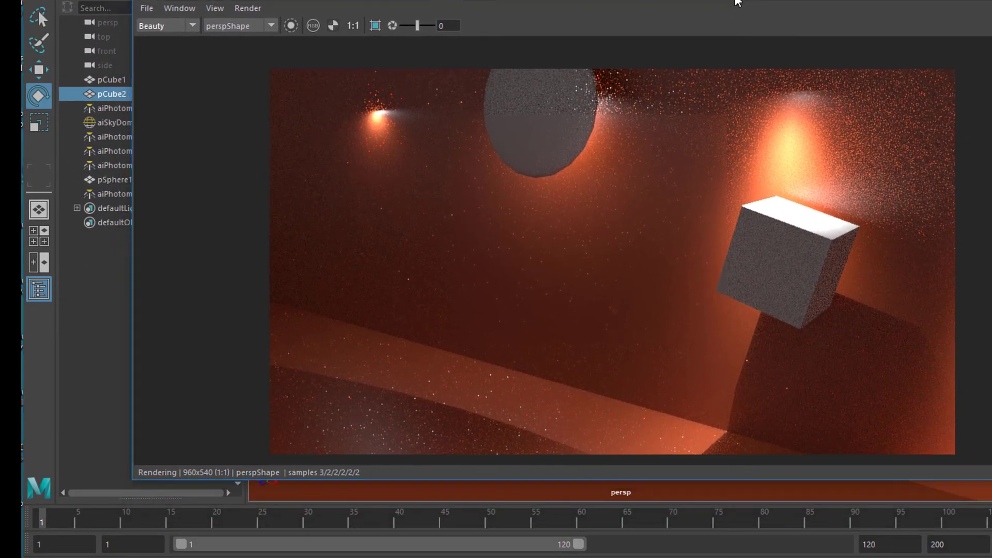